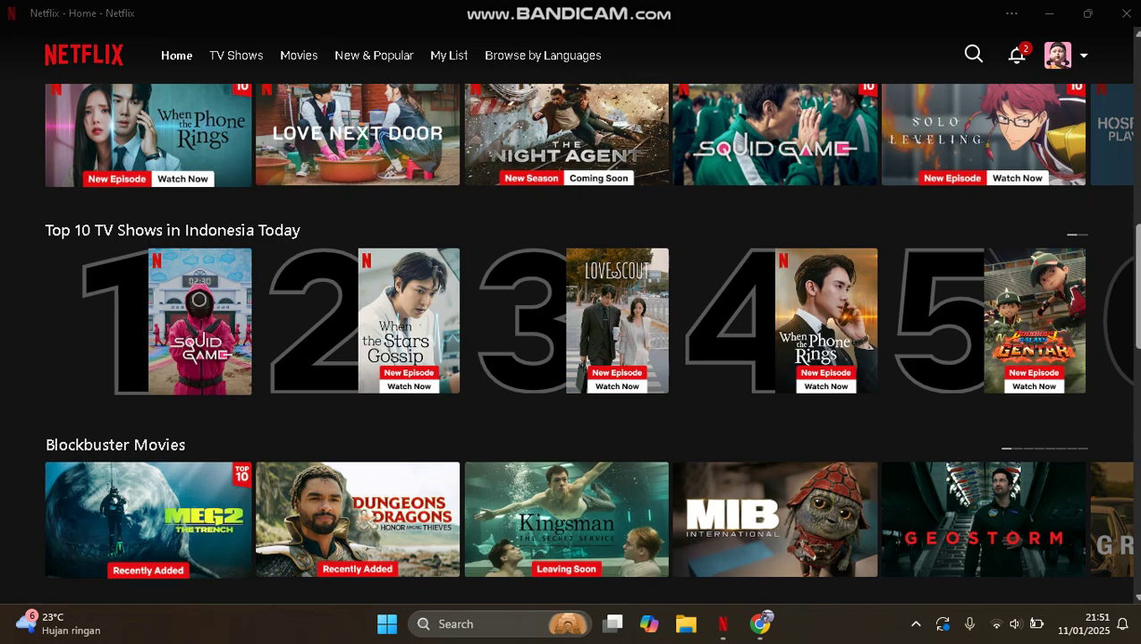
- Close Netflix, relaunch it to its Home page, then minimize it to show the desktop
{"action": "scroll", "coordinate": [570, 340], "scroll_direction": "up", "scroll_amount": 1}
{"action": "mouse_move", "coordinate": [1111, 212]}
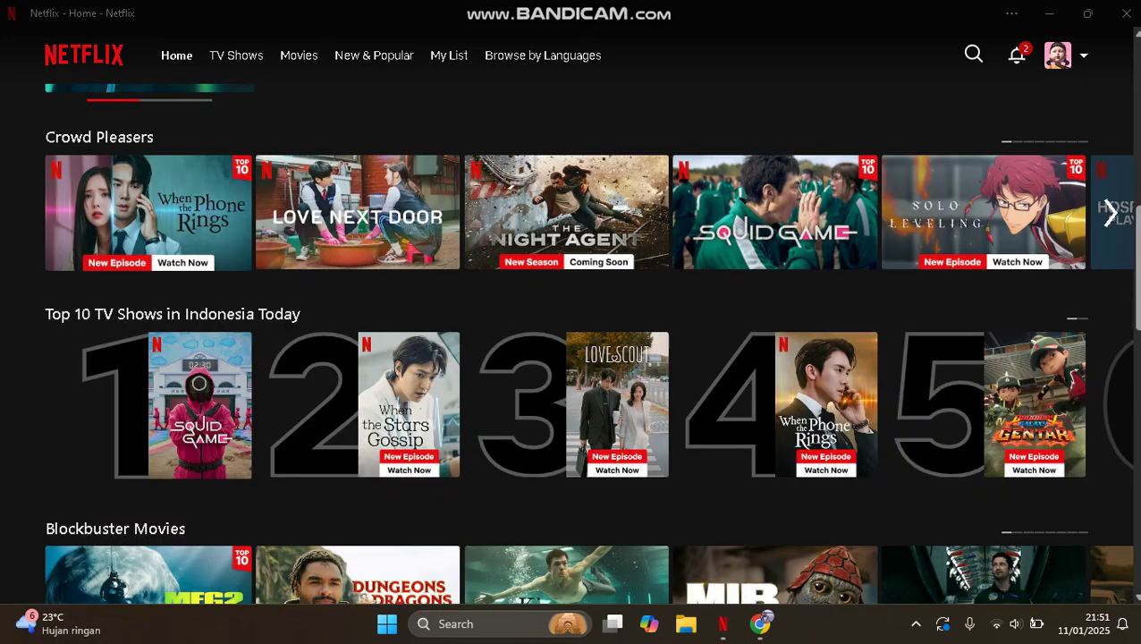
{"action": "mouse_move", "coordinate": [1028, 215]}
{"action": "mouse_move", "coordinate": [984, 573]}
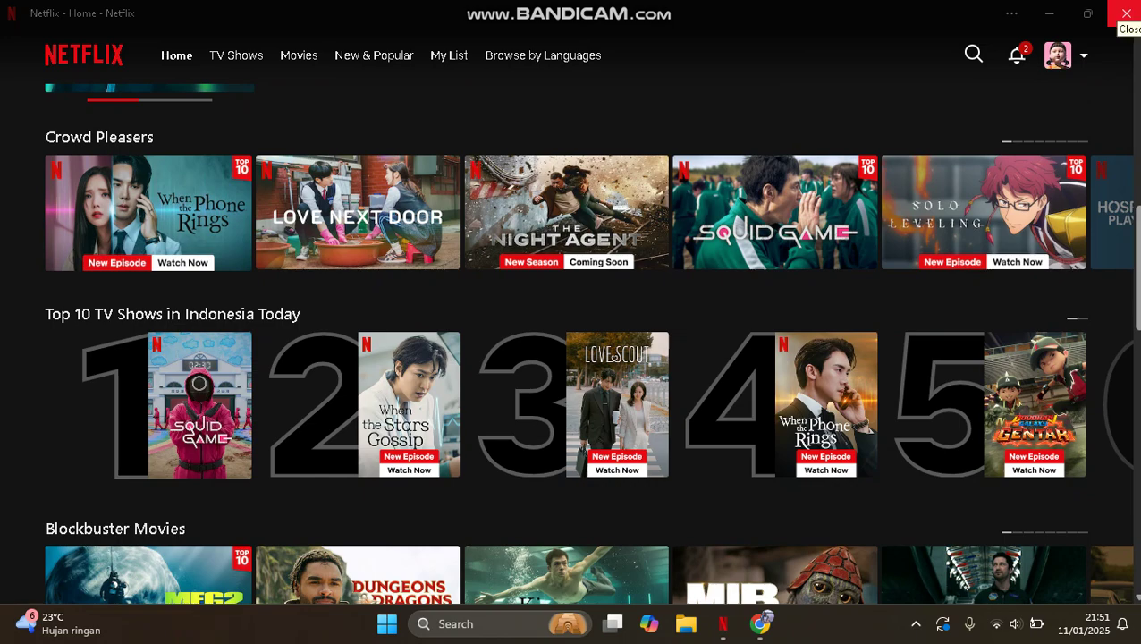
{"action": "left_click", "coordinate": [1126, 12]}
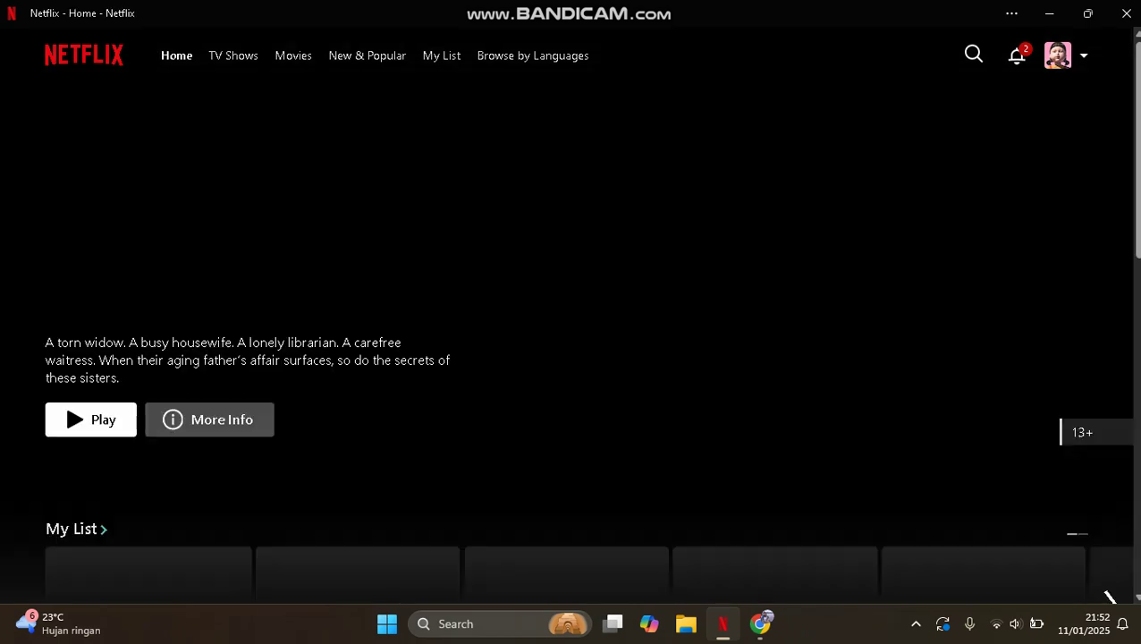
{"action": "left_click", "coordinate": [1138, 640]}
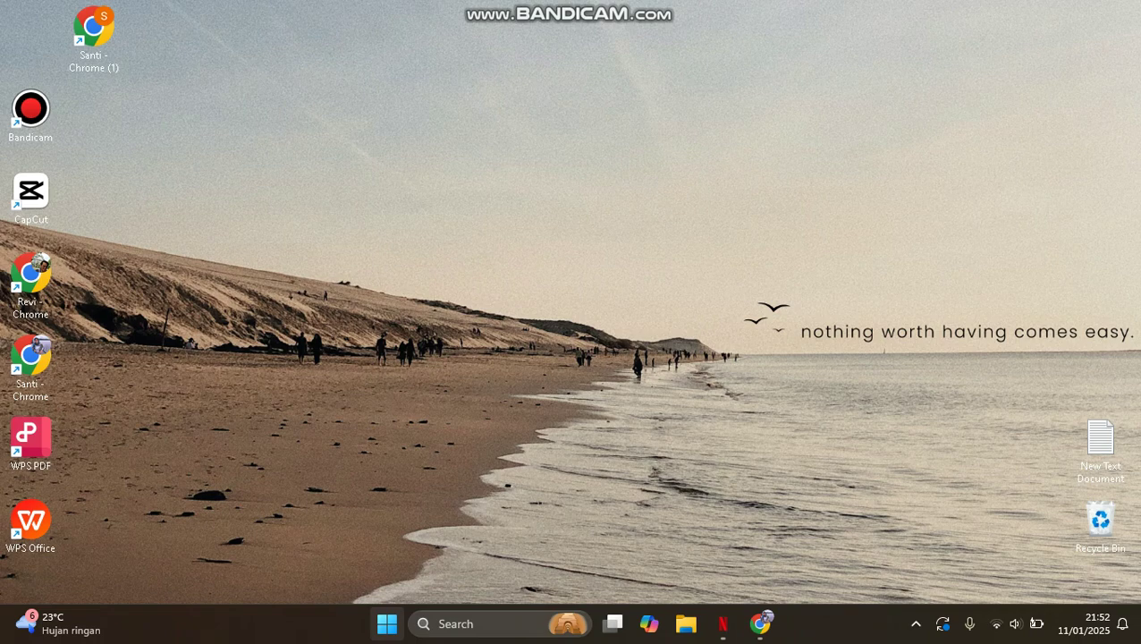
- Open Windows Settings with Win+I and go to Apps > Installed apps
{"action": "key", "text": "super"}
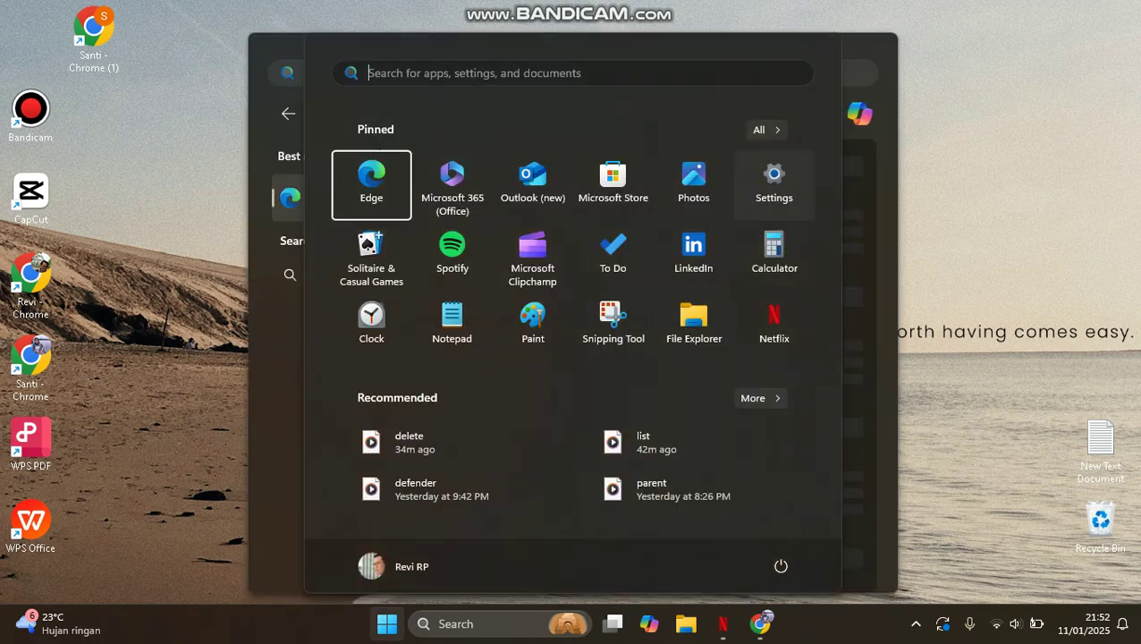
{"action": "key", "text": "super+i"}
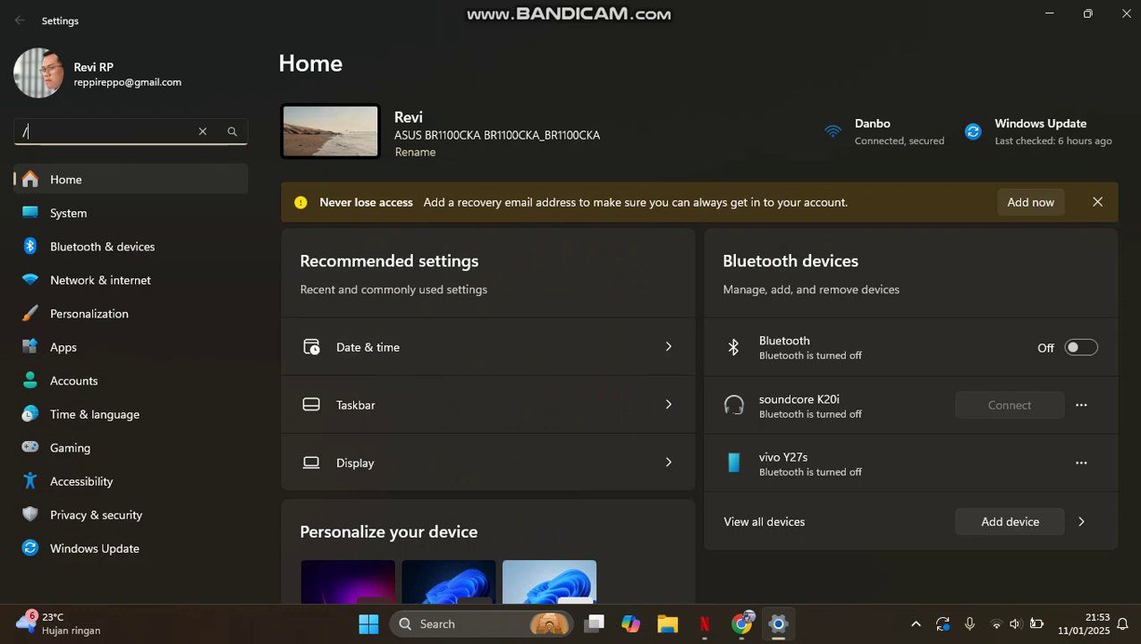
{"action": "left_click", "coordinate": [63, 347]}
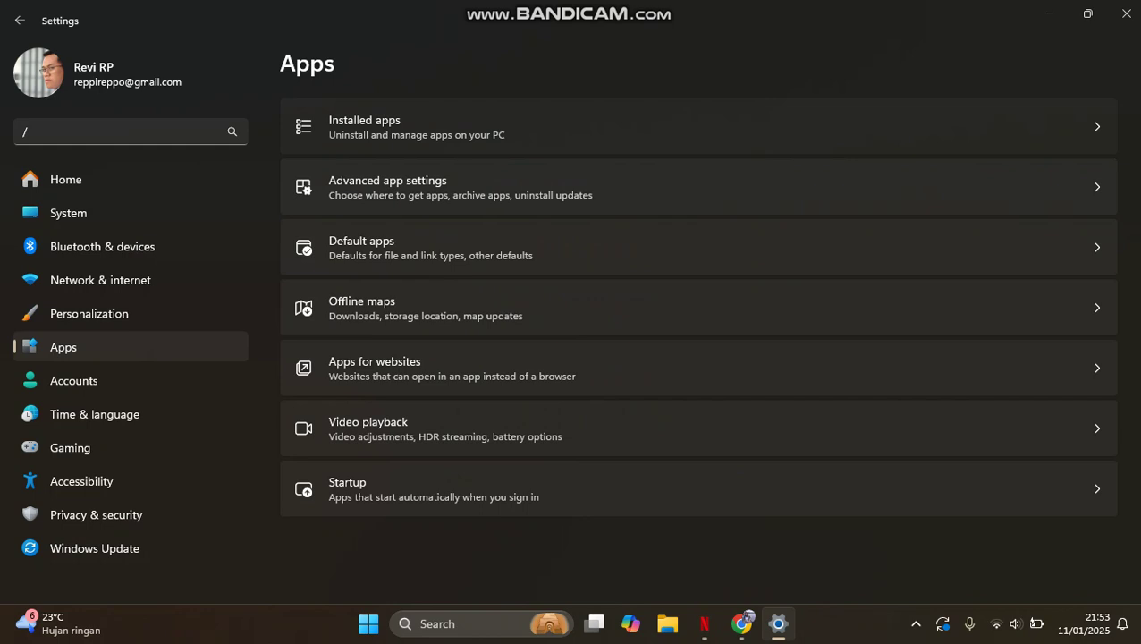
{"action": "left_click", "coordinate": [364, 126]}
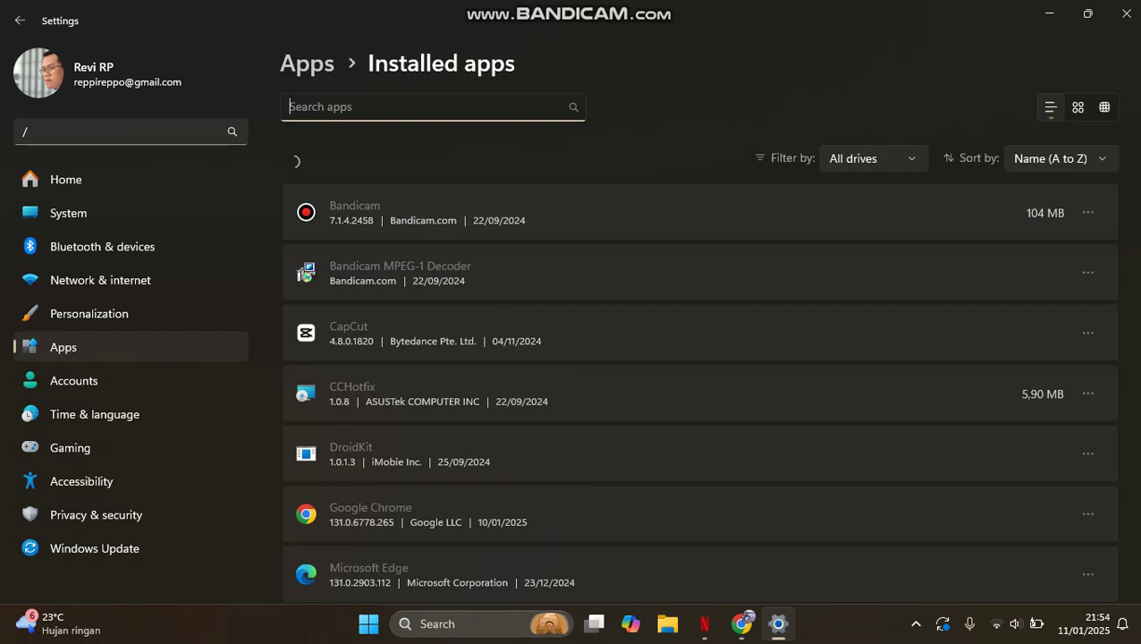
- View the Windows Update page, which reports the PC is up to date
{"action": "left_click", "coordinate": [94, 548]}
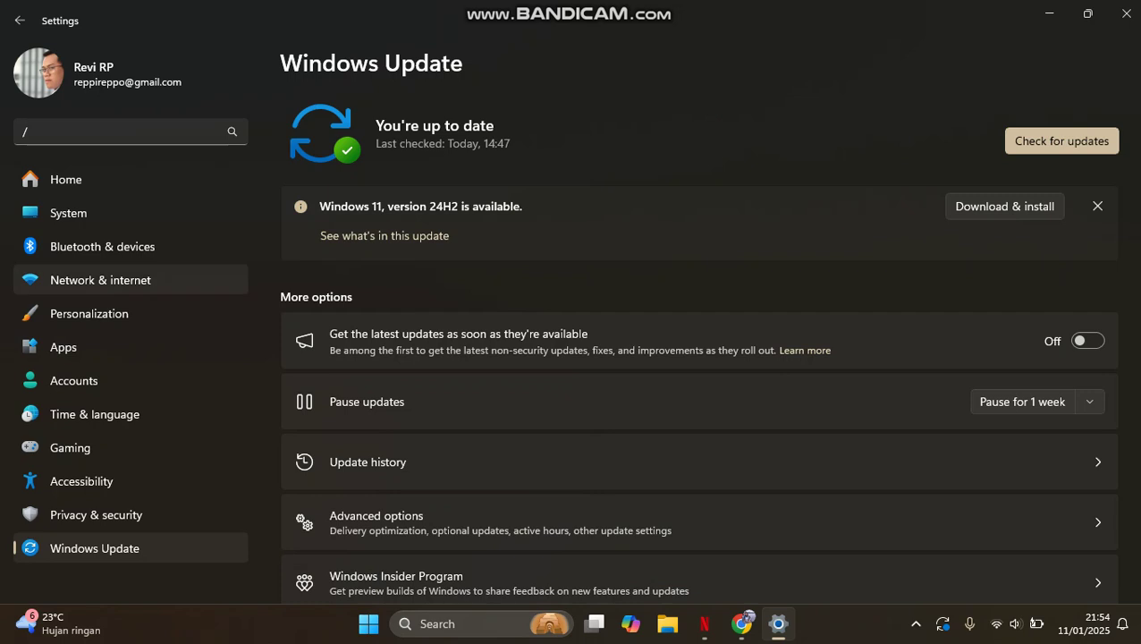
- Return to Apps > Installed apps (54 apps found), then Alt+Tab back to Netflix
{"action": "left_click", "coordinate": [63, 347]}
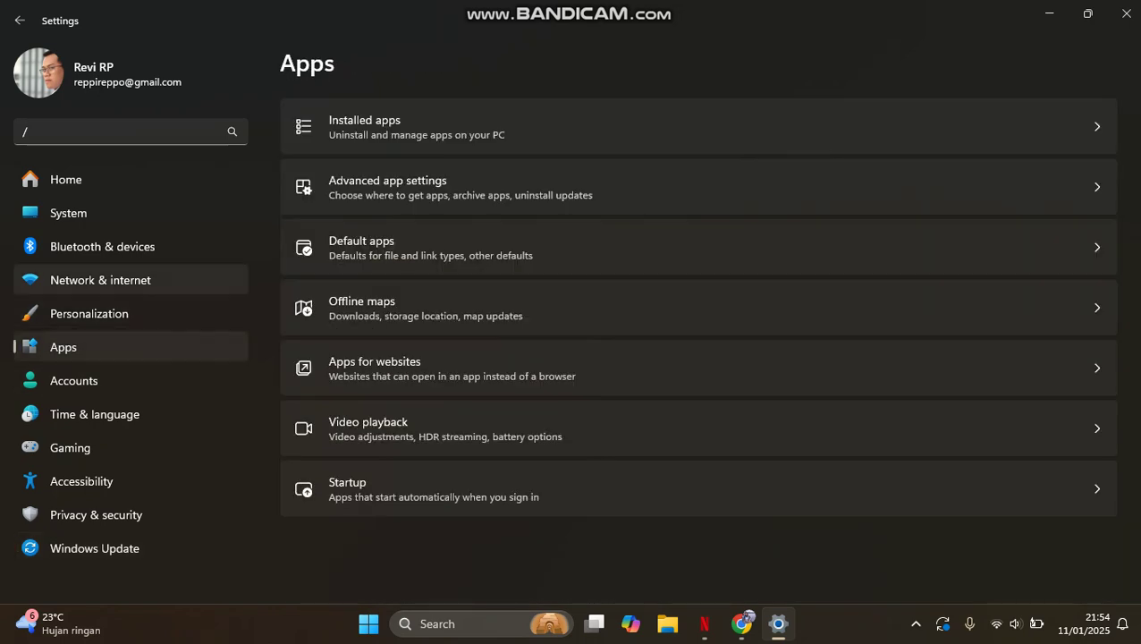
{"action": "left_click", "coordinate": [358, 123]}
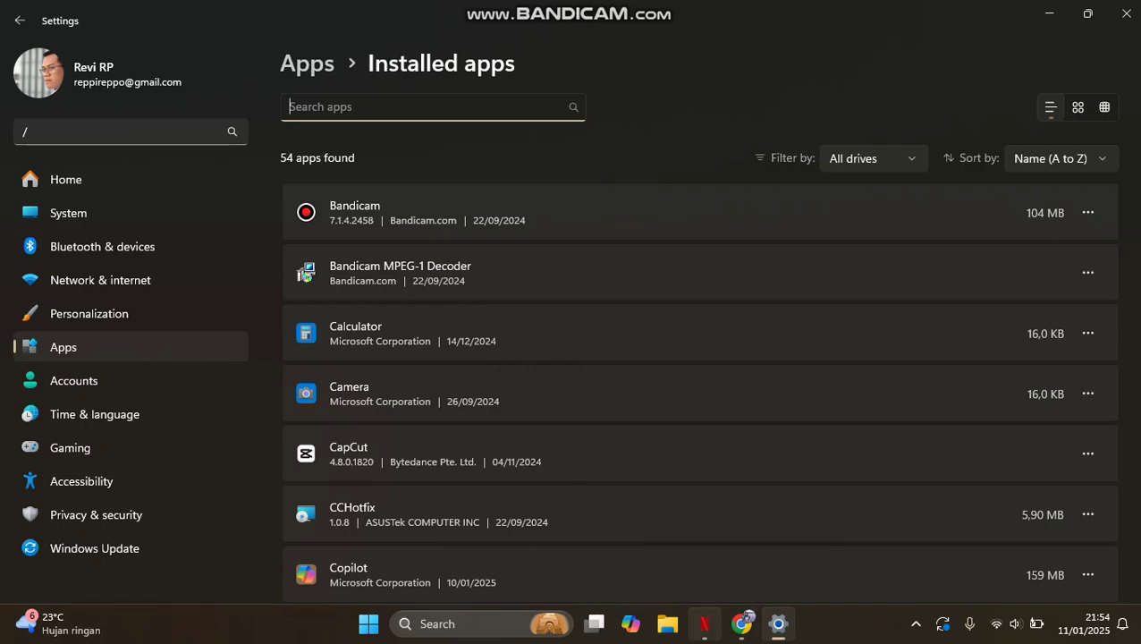
{"action": "key", "text": "alt+Tab"}
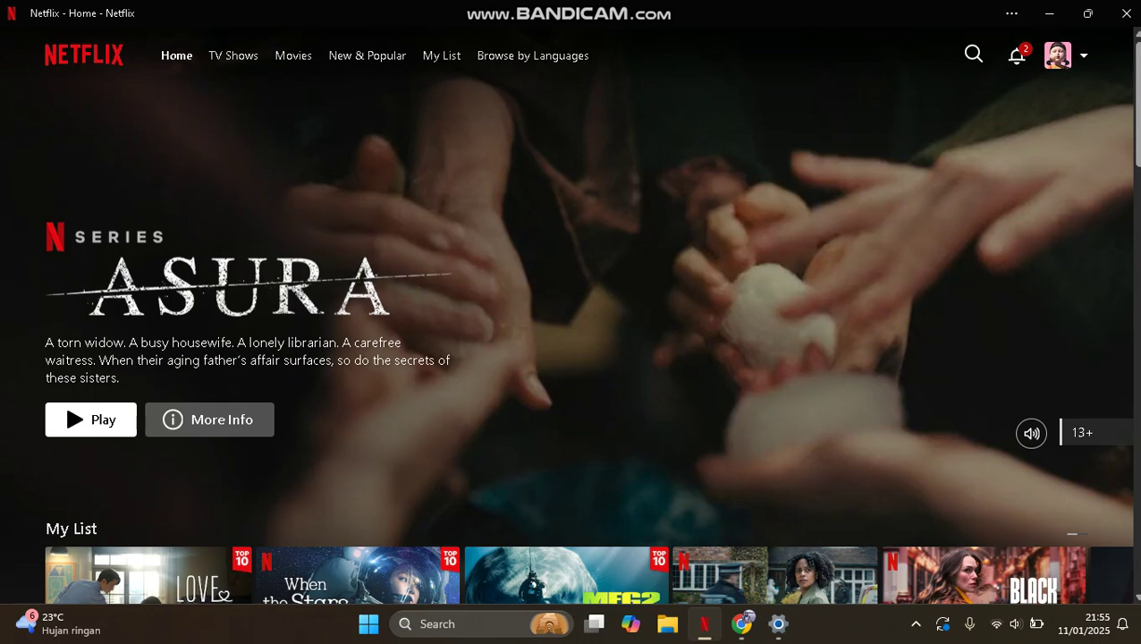
- Scroll past the Asura banner to the My List, Continue Watching and Crowd Pleasers rows
{"action": "scroll", "coordinate": [571, 313], "scroll_direction": "down", "scroll_amount": 3}
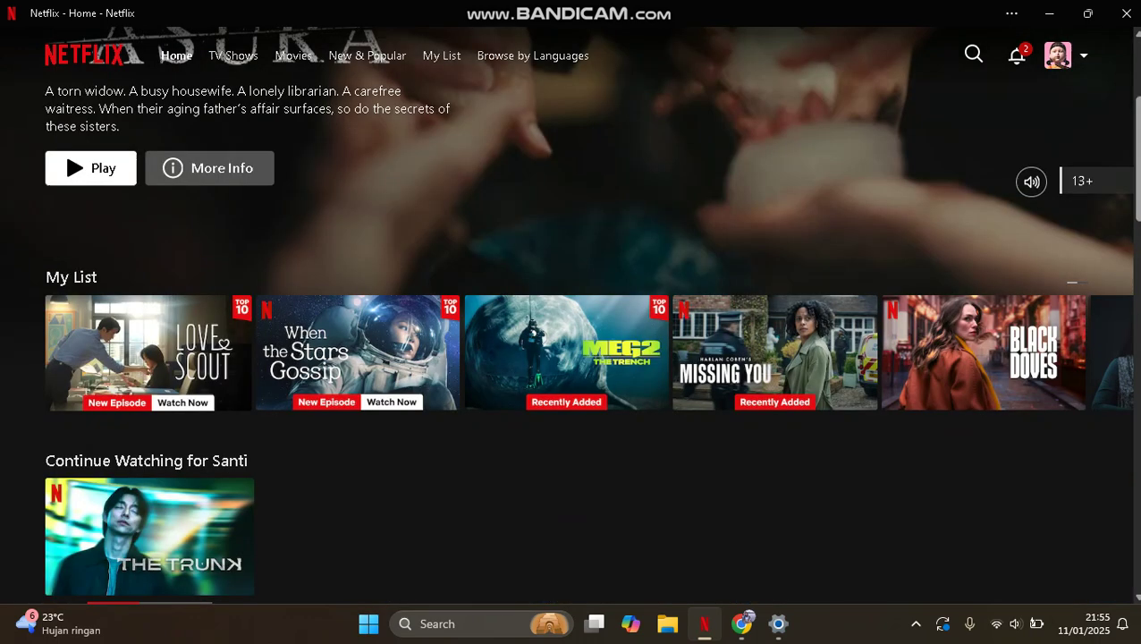
{"action": "scroll", "coordinate": [571, 313], "scroll_direction": "down", "scroll_amount": 1}
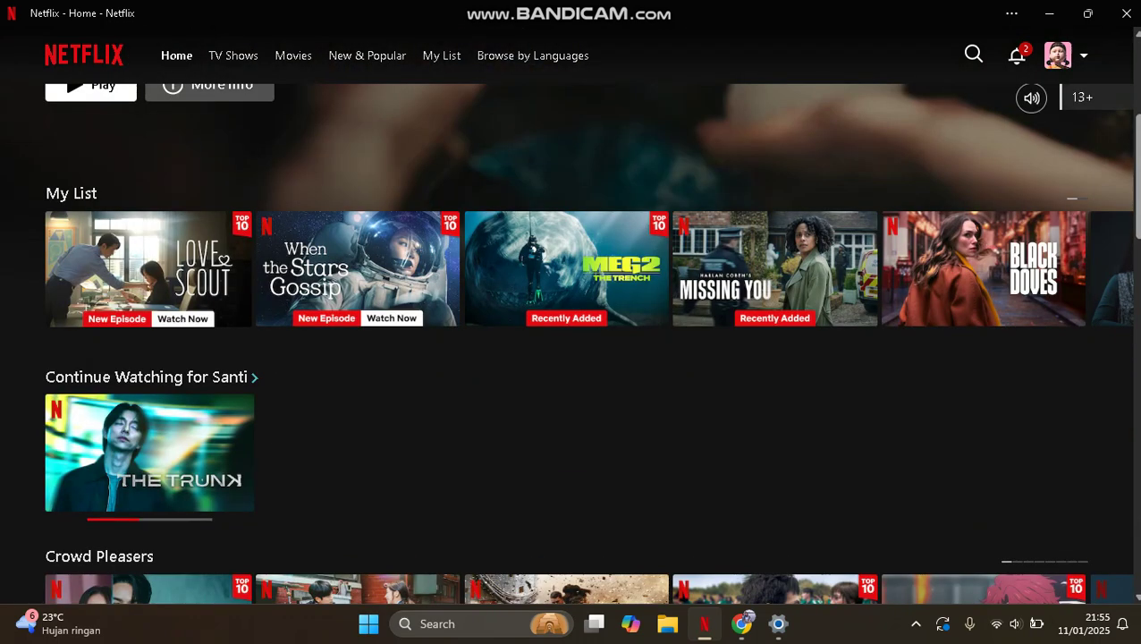